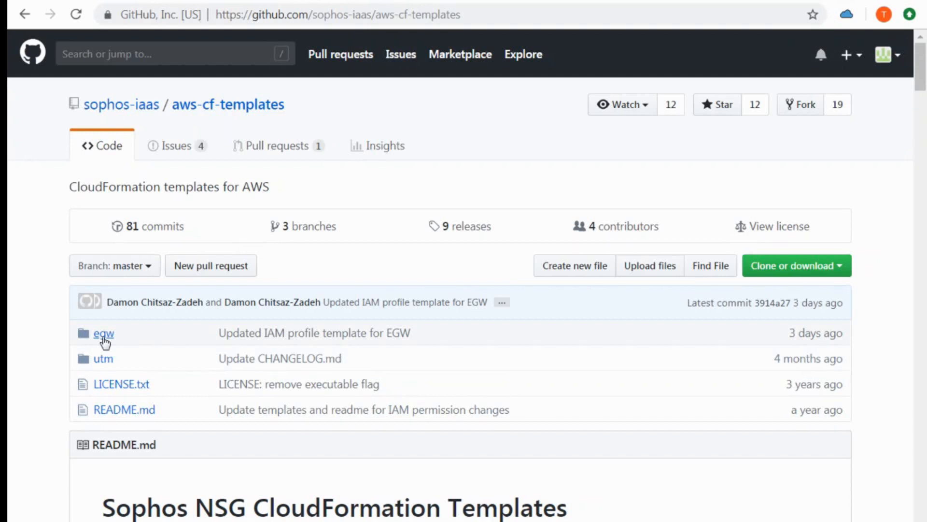
# Look at the templates in the egw repository folder's 1.0 subfolder and return to the repository root
pyautogui.click(104, 338)
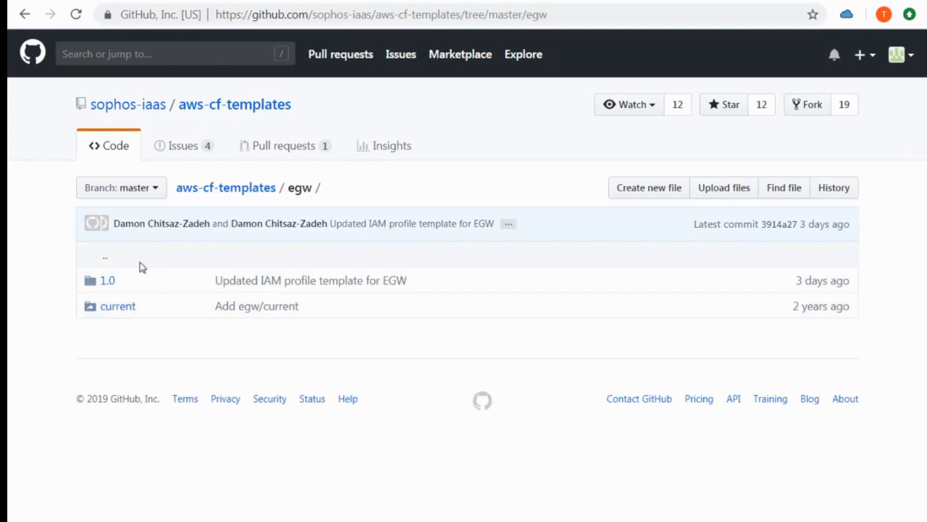
pyautogui.click(107, 281)
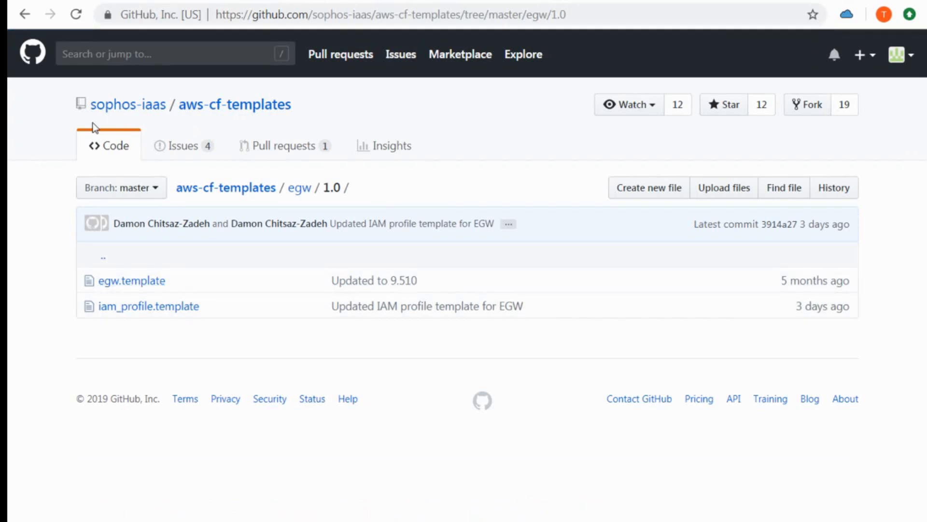
pyautogui.click(24, 14)
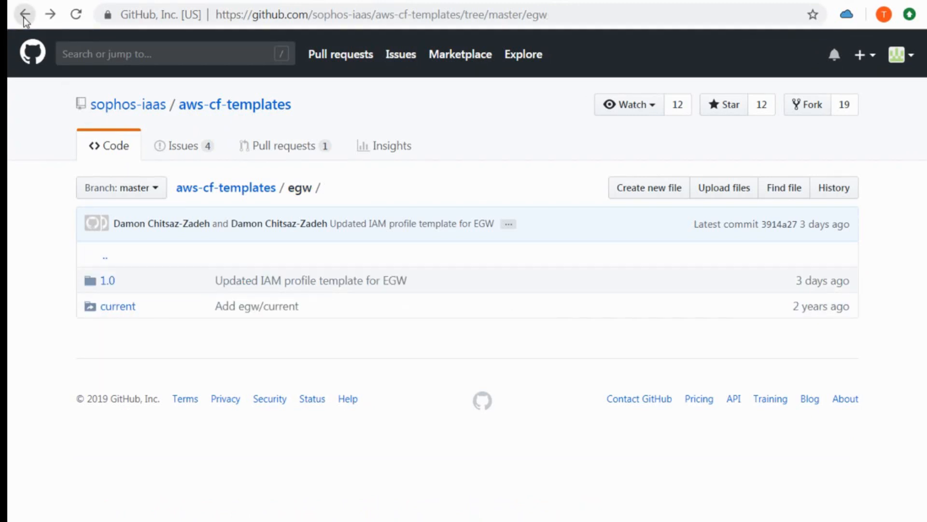
pyautogui.click(24, 14)
# Open ha_standalone.template from the utm folder and display its raw contents
pyautogui.click(102, 360)
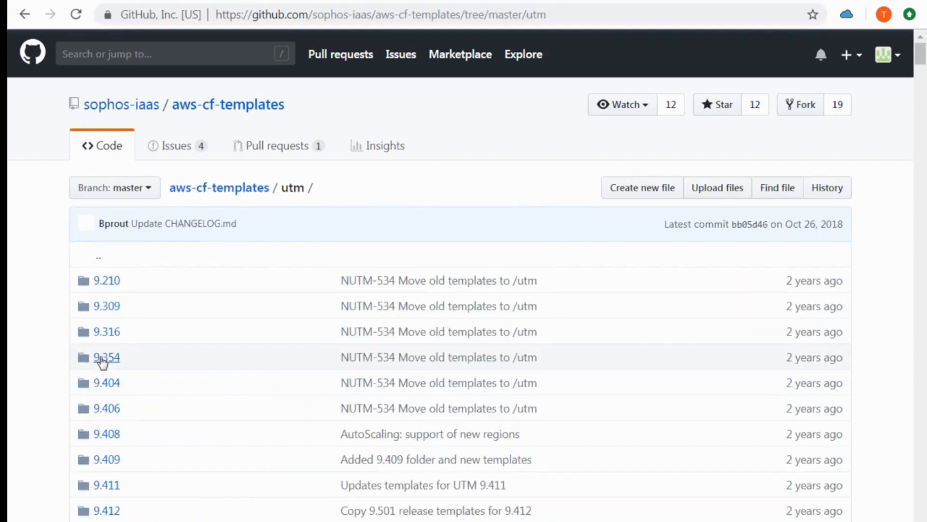
pyautogui.scroll(-10, 102, 359)
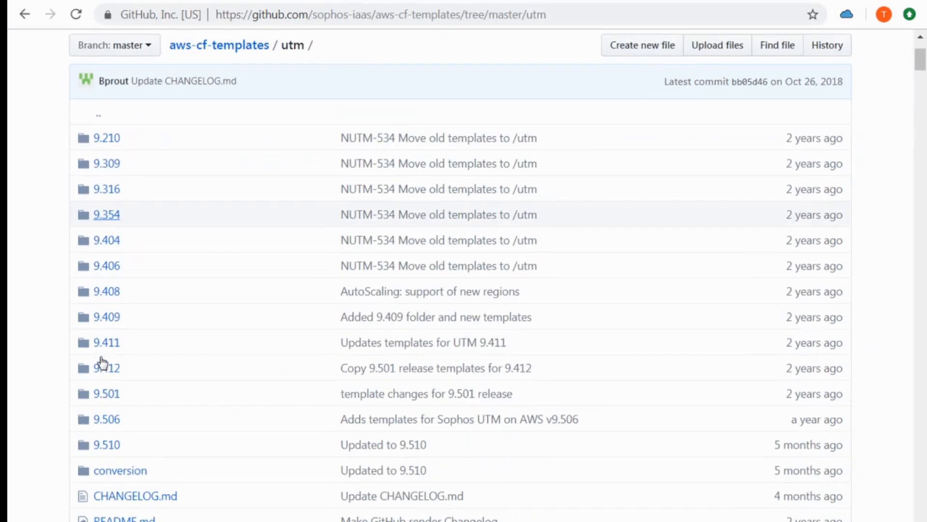
pyautogui.scroll(2, 101, 361)
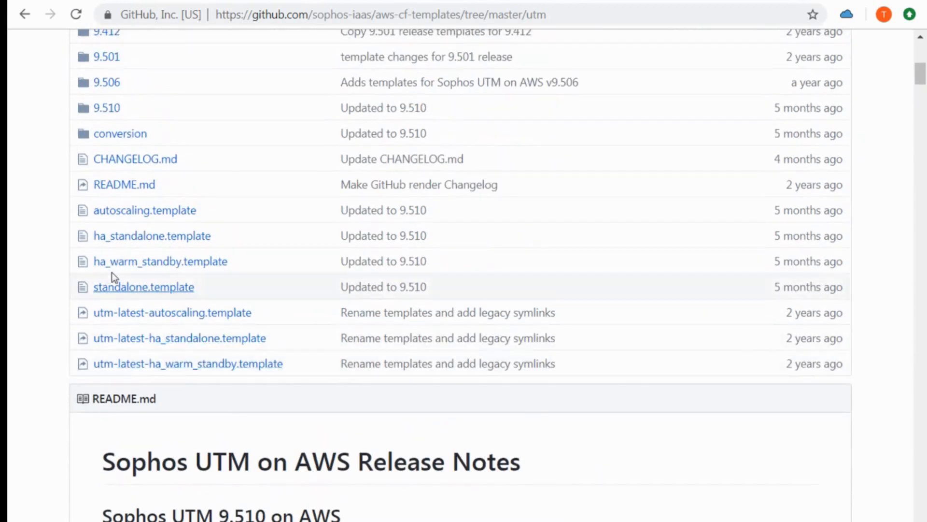
pyautogui.click(197, 240)
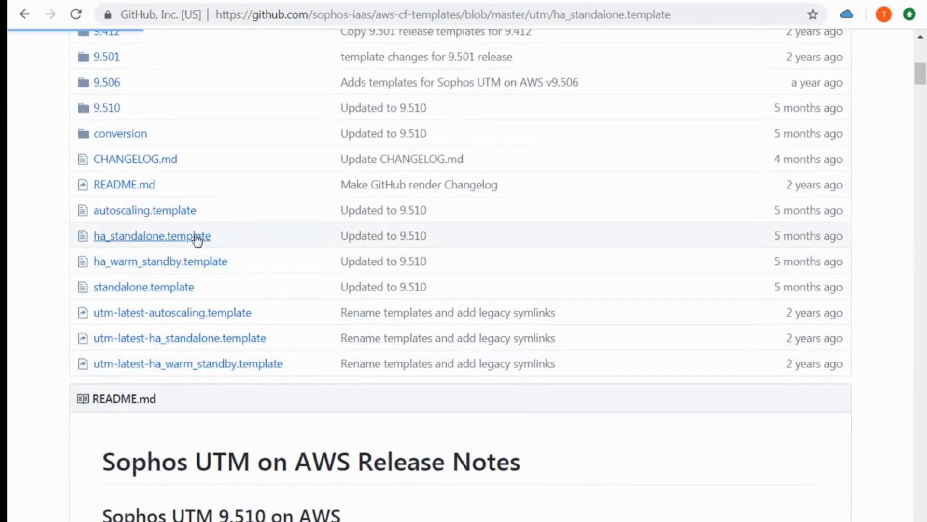
pyautogui.scroll(-2, 298, 307)
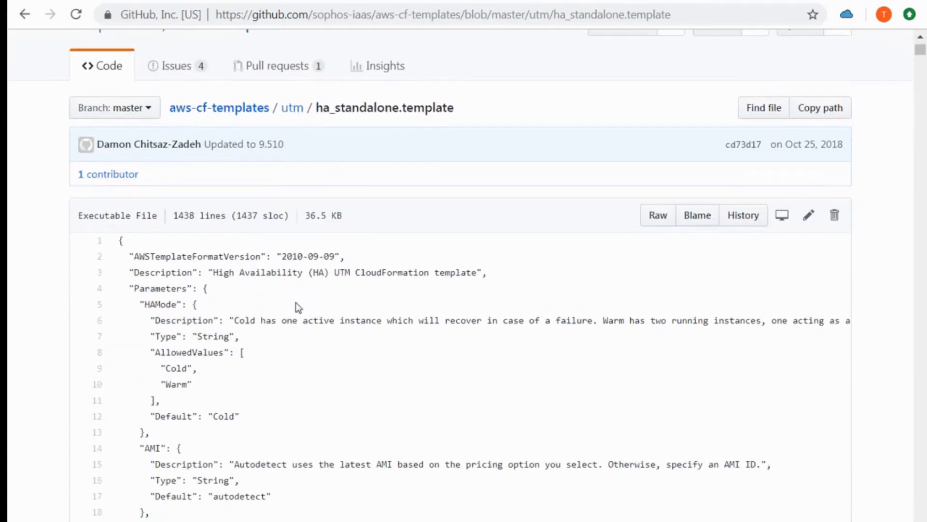
pyautogui.click(649, 219)
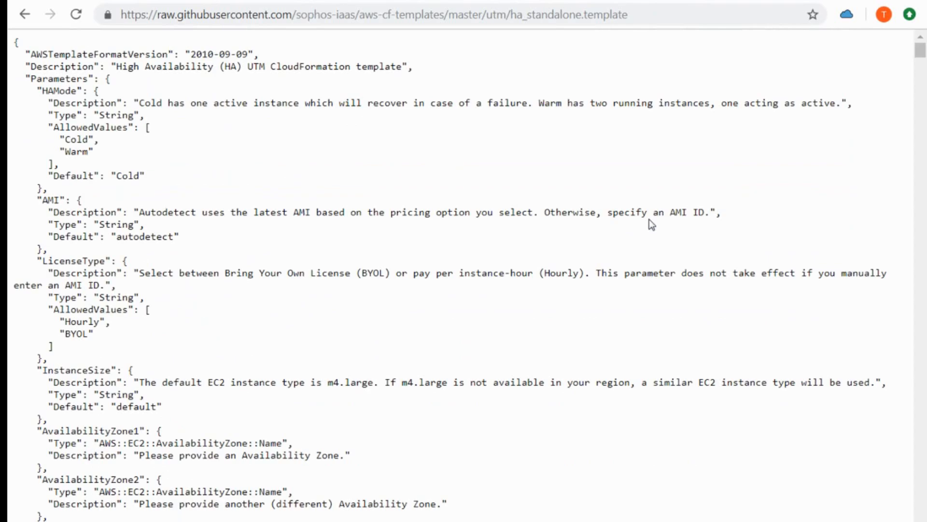
pyautogui.rightClick(213, 145)
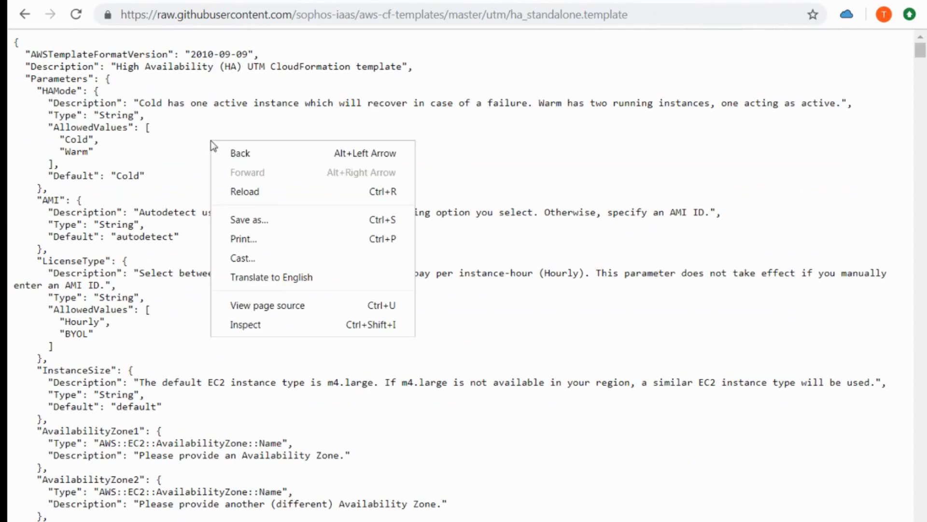
pyautogui.click(289, 218)
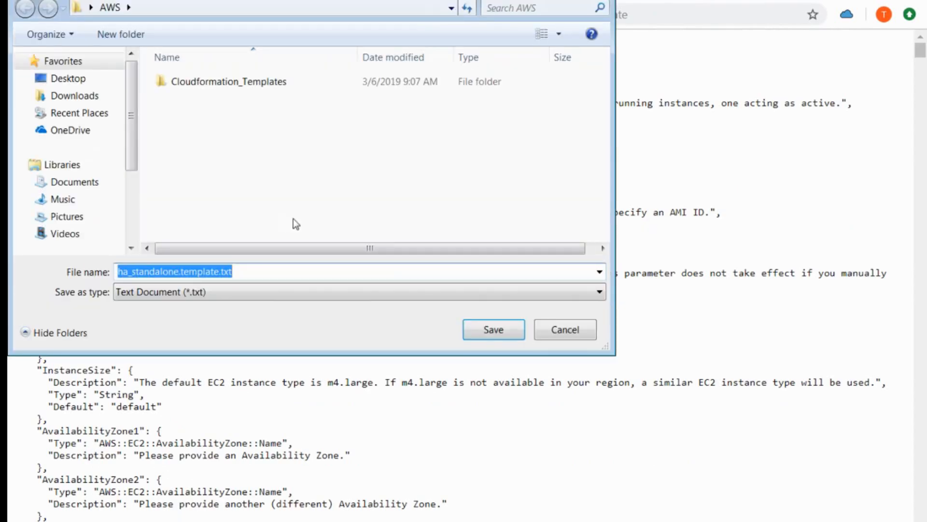
pyautogui.click(558, 331)
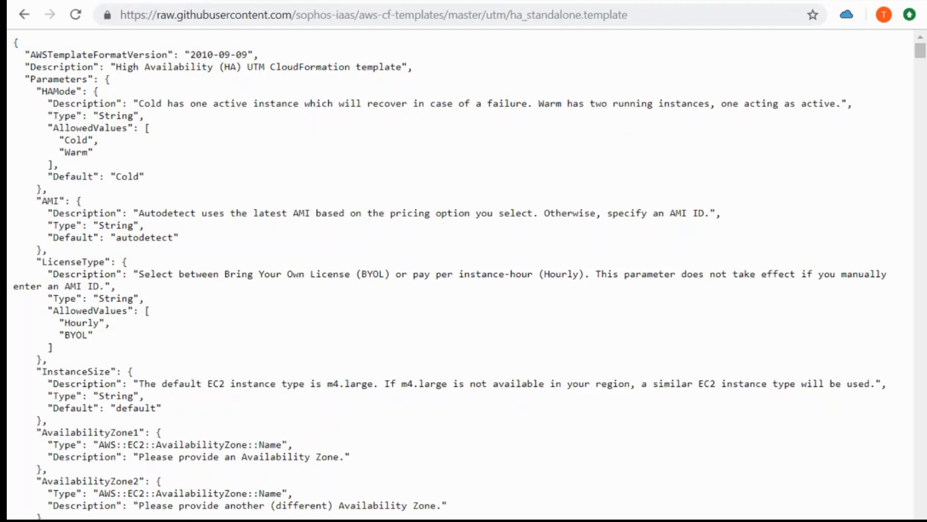
# Return to the root of aws-cf-templates and open the egw folder's 1.0 subfolder
pyautogui.click(28, 19)
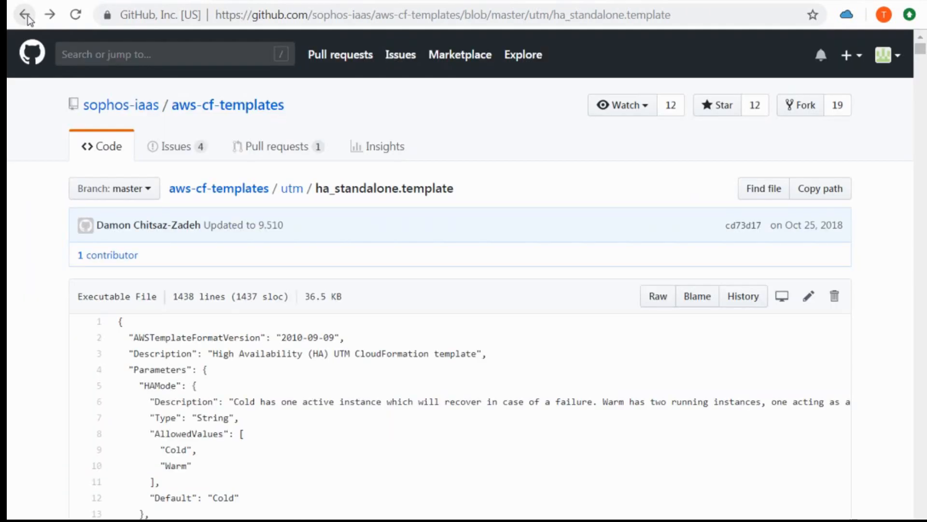
pyautogui.click(22, 15)
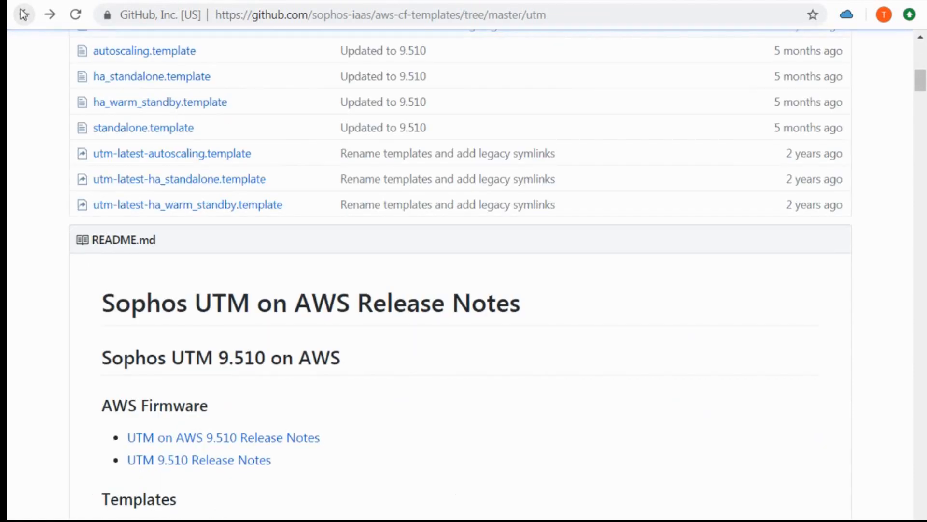
pyautogui.scroll(2, 184, 213)
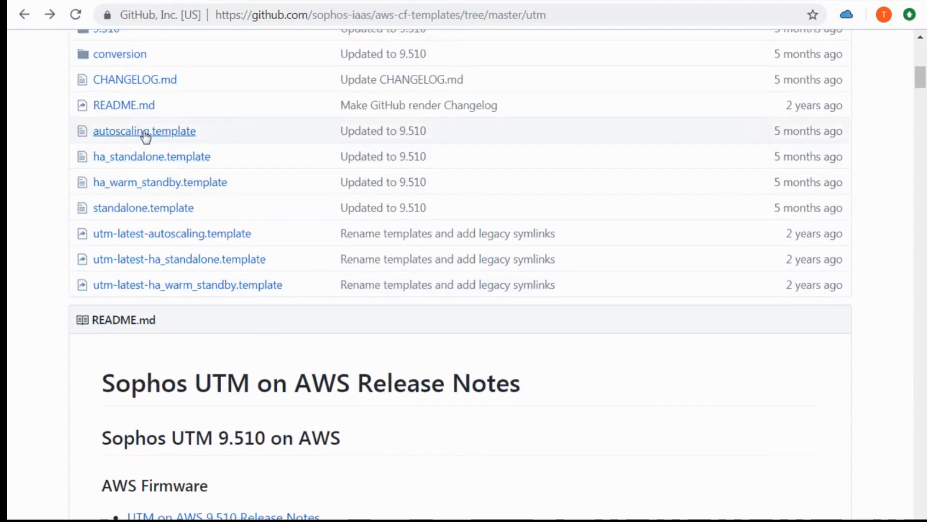
pyautogui.click(24, 16)
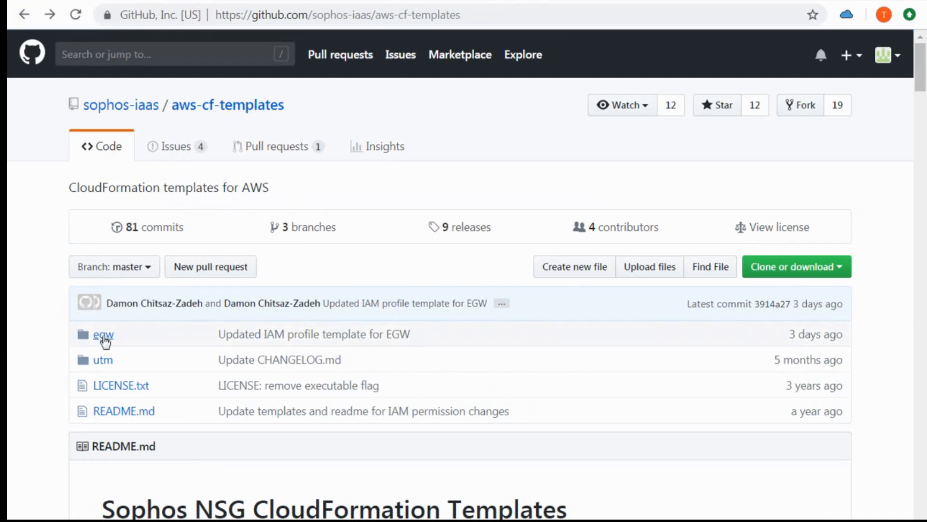
pyautogui.click(103, 338)
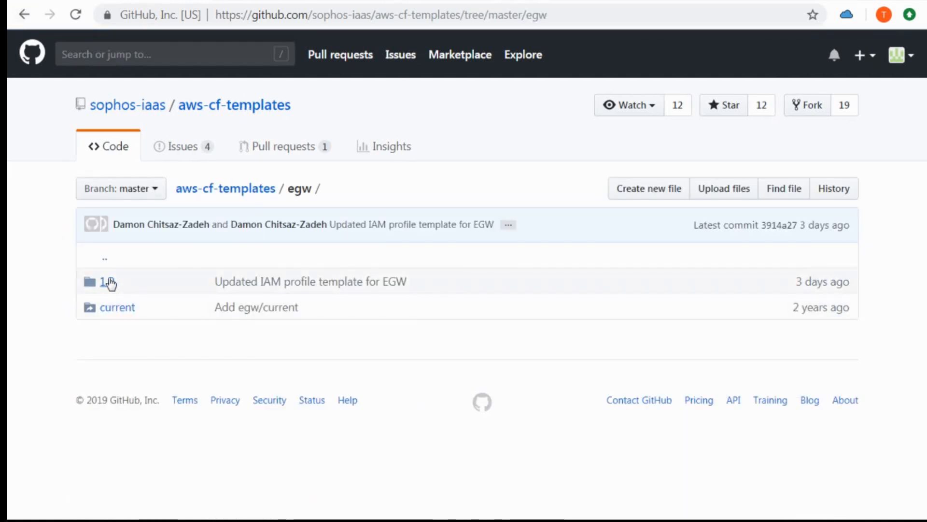
pyautogui.click(109, 282)
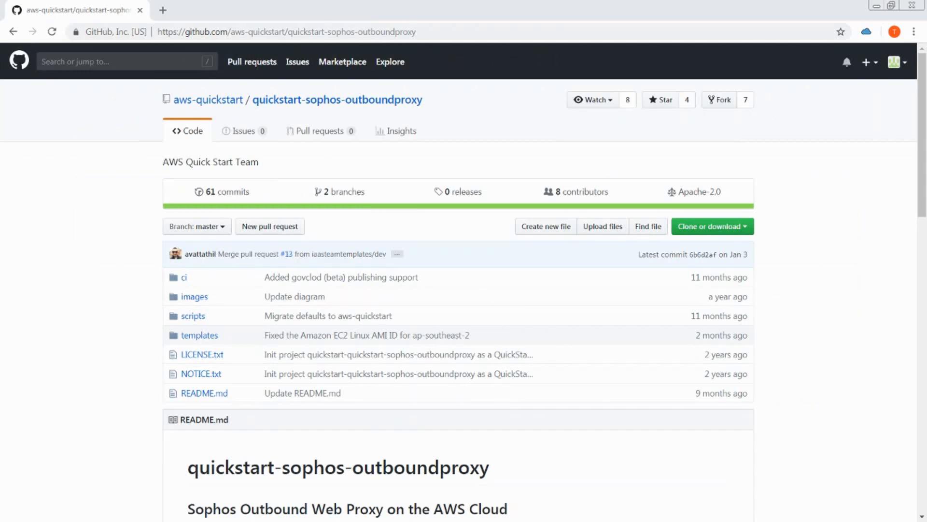
# Open the templates folder of the quickstart-sophos-outboundproxy repository
pyautogui.click(206, 338)
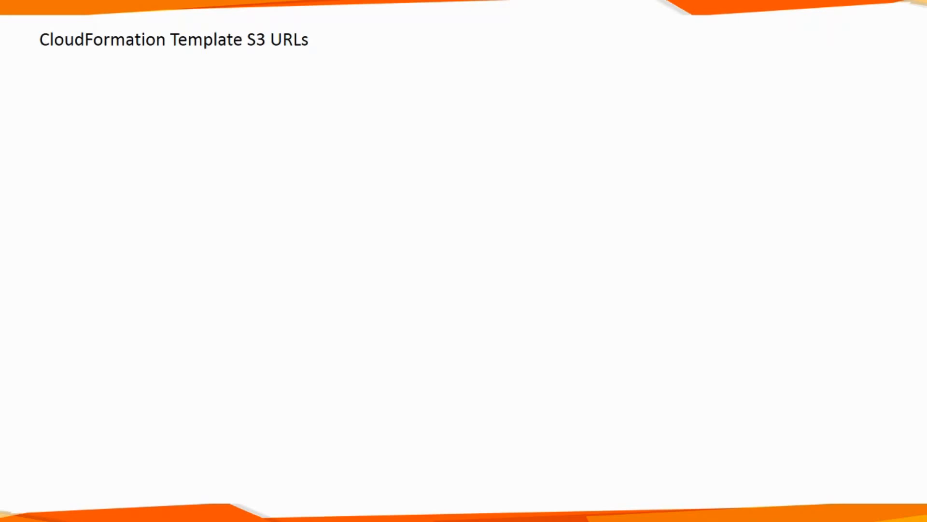
pyautogui.press('Right')
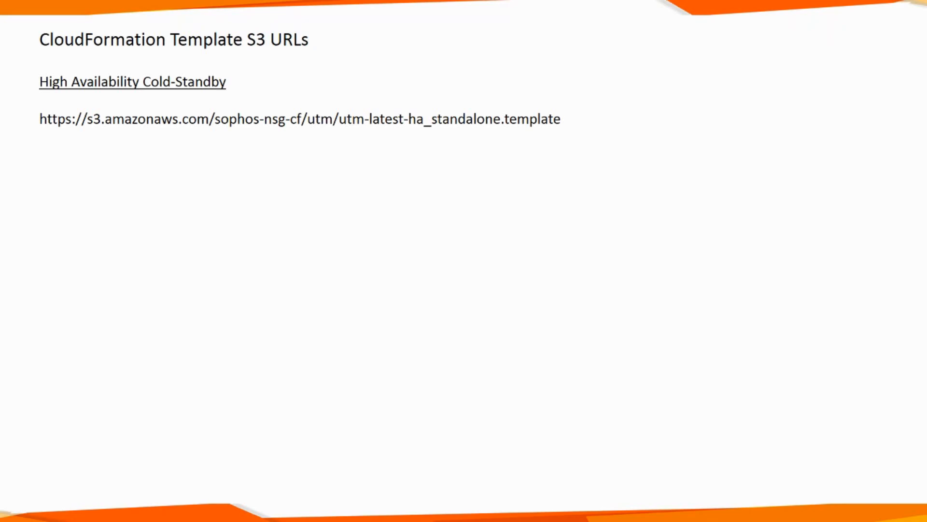
pyautogui.press('Right')
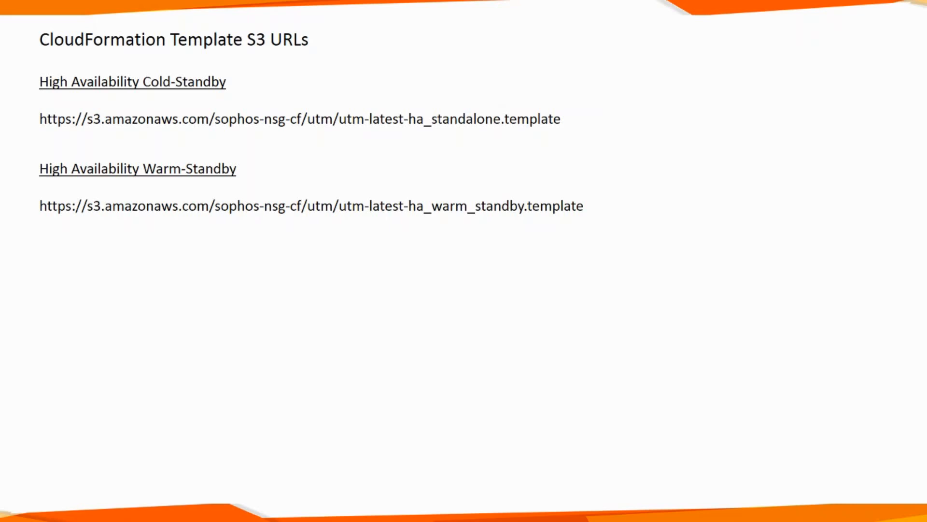
pyautogui.press('Right')
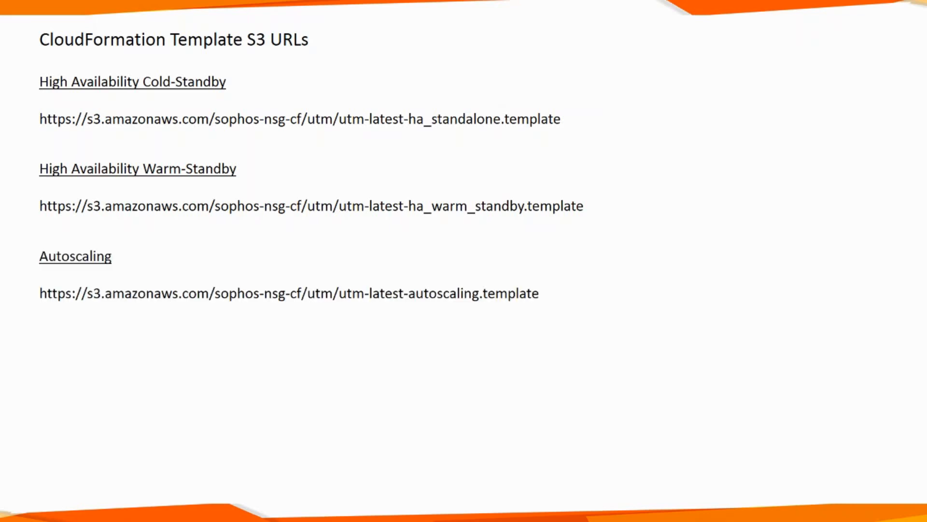
pyautogui.press('Right')
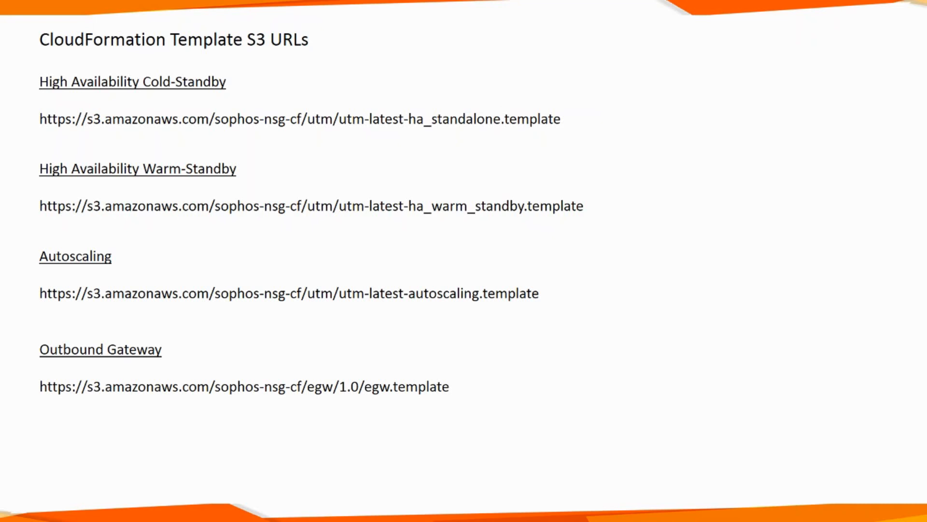
pyautogui.press('Right')
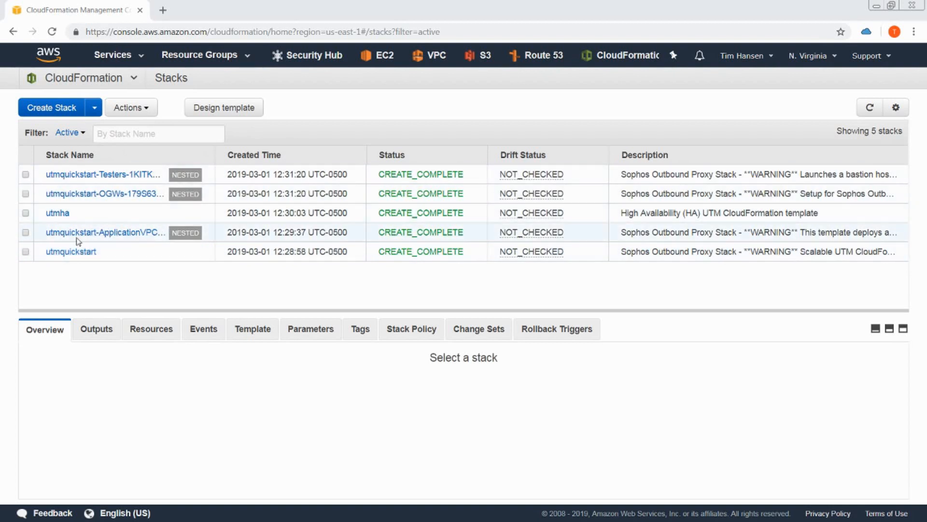
# Open the utmha stack's details in CloudFormation and start a stack update
pyautogui.moveTo(122, 256); pyautogui.dragTo(43, 253)
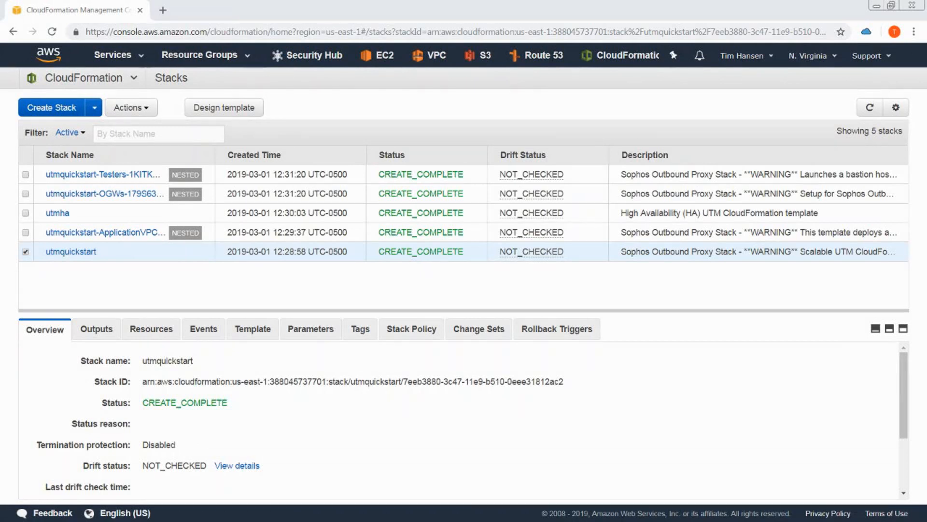
pyautogui.click(59, 214)
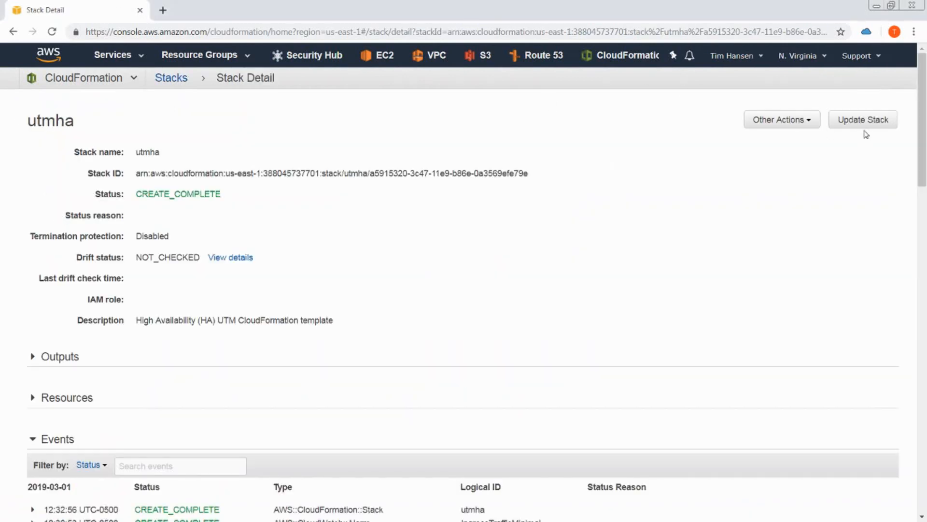
pyautogui.click(883, 123)
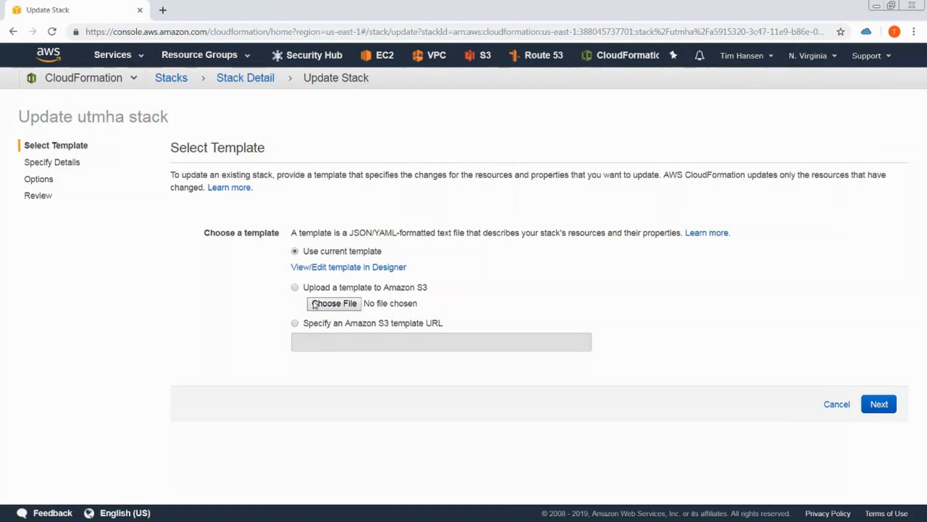
pyautogui.click(295, 323)
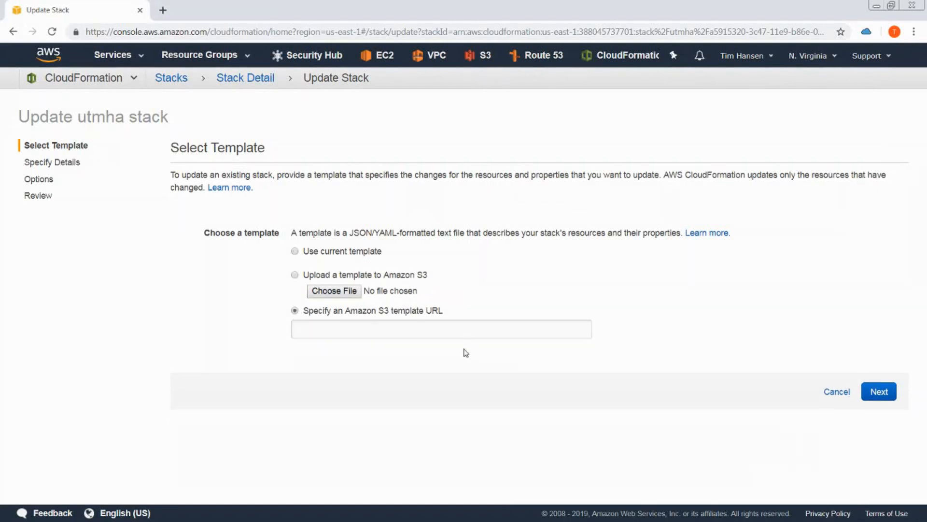
pyautogui.click(399, 329)
pyautogui.write('https://s3.amazonaws.com/sophos-nsg-cf/utm/utm-latest-ha_standalone.template')
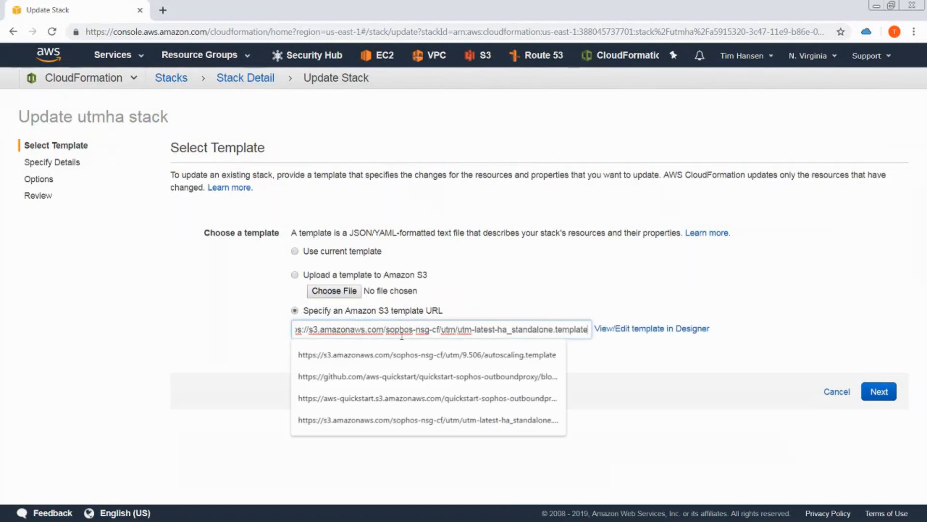
pyautogui.click(753, 434)
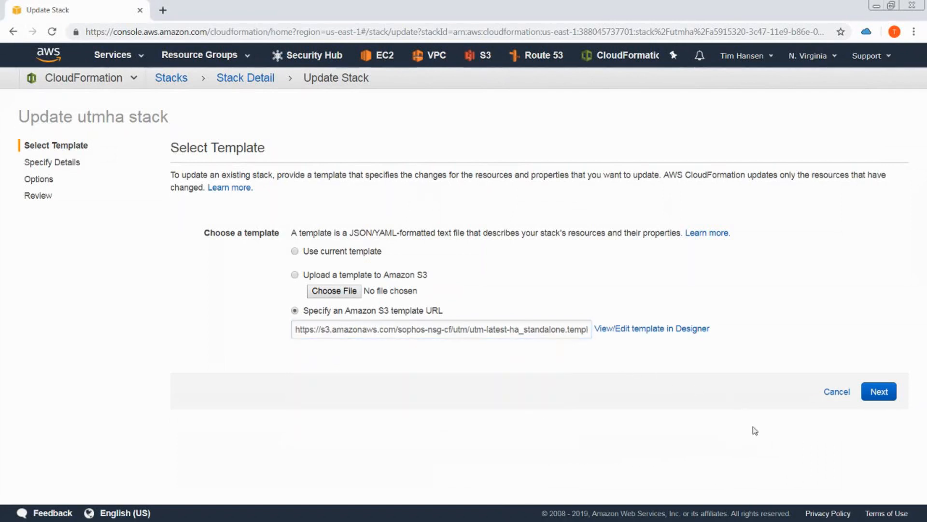
pyautogui.click(873, 399)
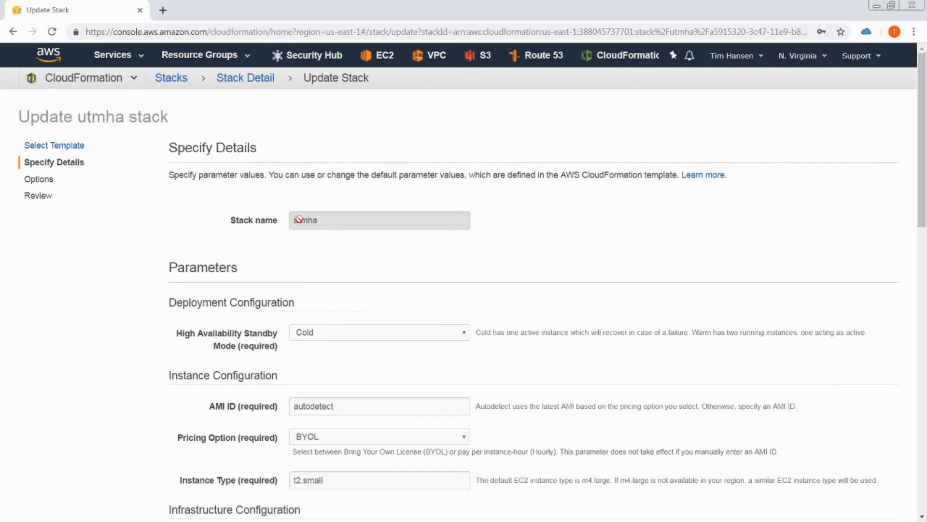
# Review the utmha stack's existing deployment, instance, infrastructure and UTM setup parameters, and continue to the options without changing them
pyautogui.scroll(-4, 306, 221)
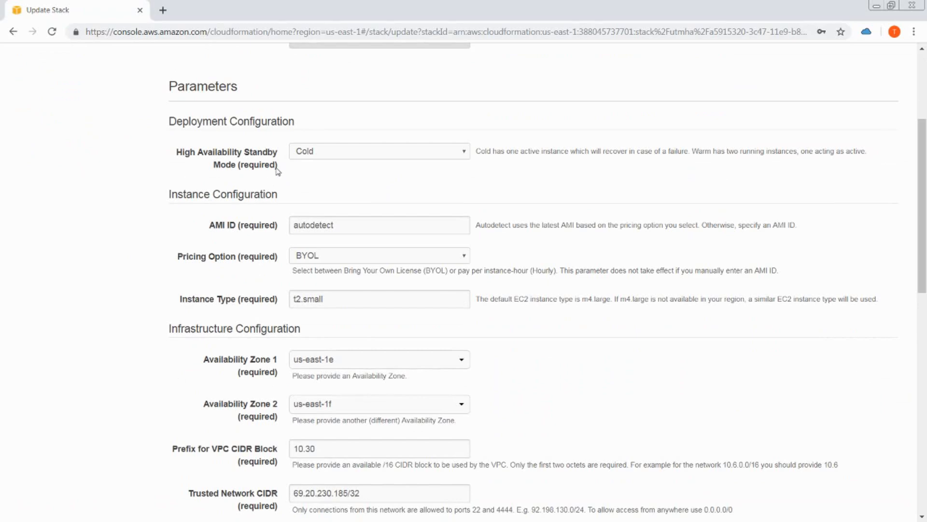
pyautogui.scroll(-8, 263, 168)
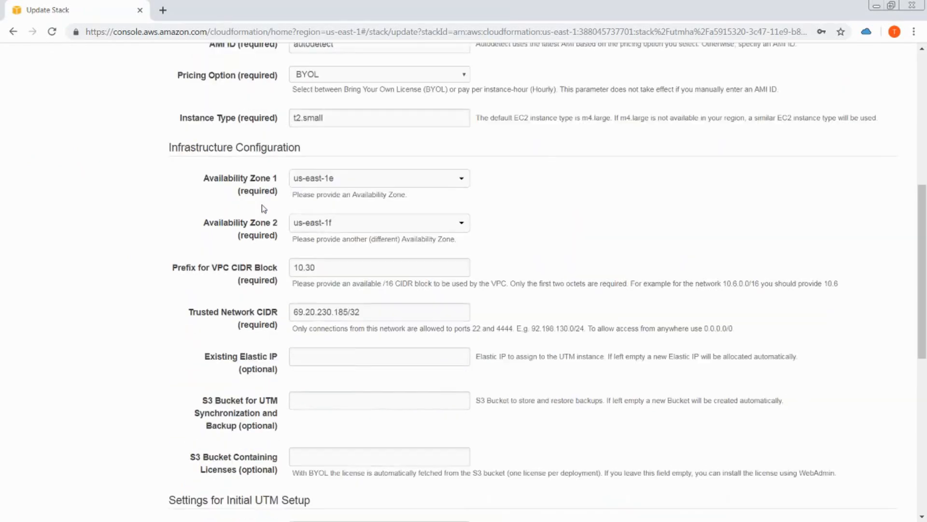
pyautogui.scroll(-3, 264, 209)
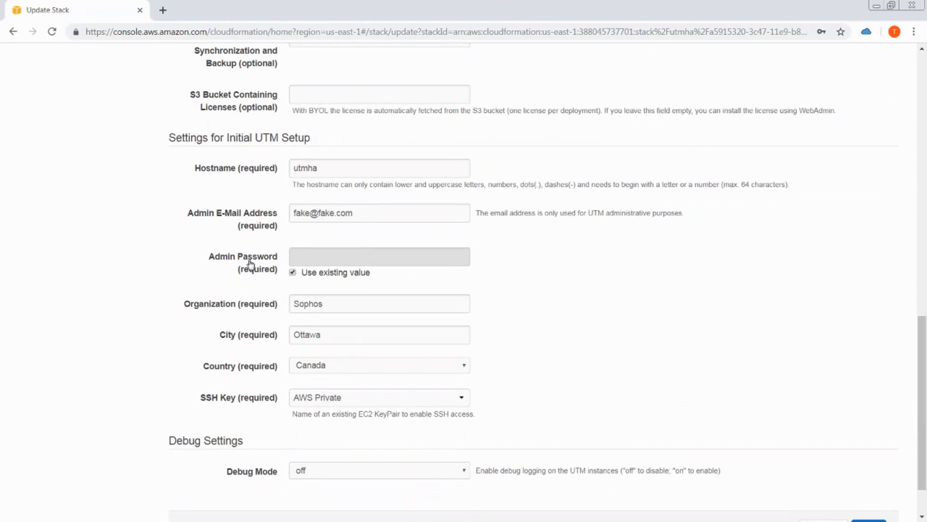
pyautogui.scroll(-2, 251, 264)
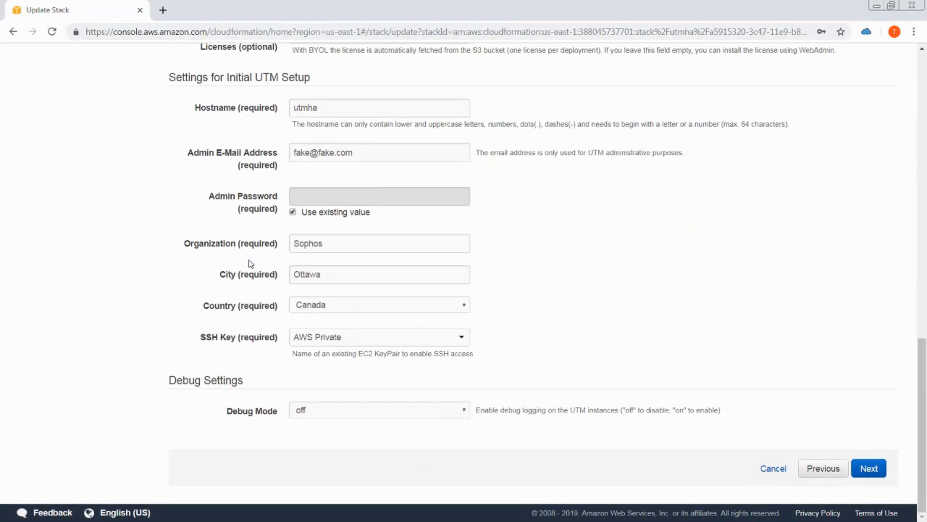
pyautogui.click(869, 469)
# Keep the existing notification and stack policy options for the update and continue to the review
pyautogui.scroll(10, 734, 318)
pyautogui.scroll(-10, 733, 318)
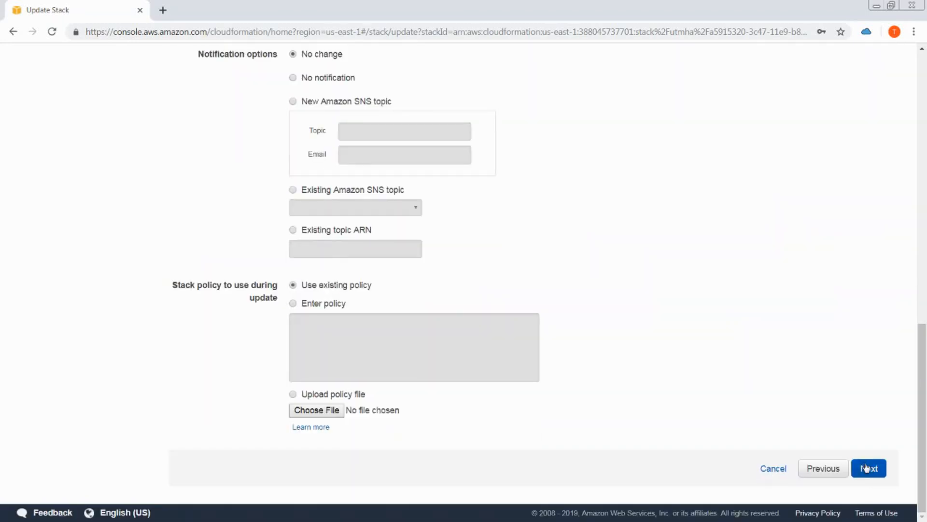
pyautogui.click(867, 467)
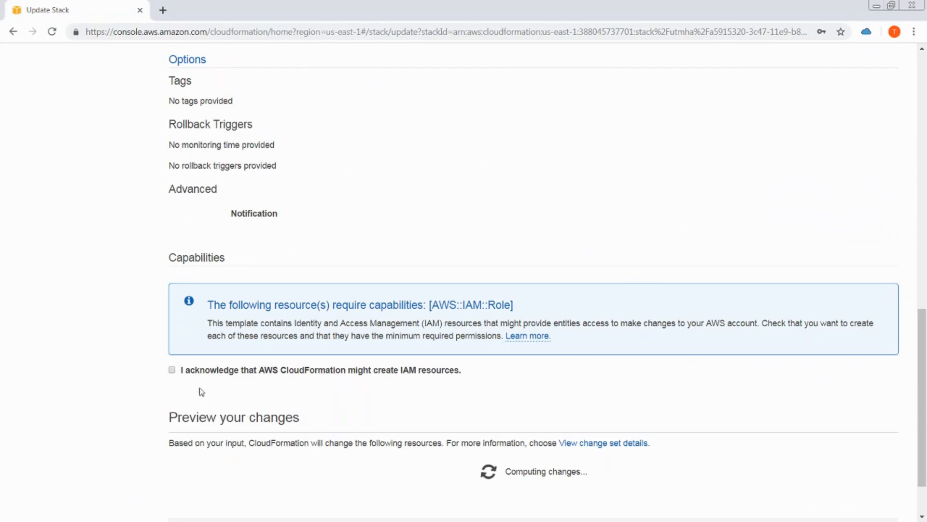
# Acknowledge that CloudFormation might create IAM resources, check the previewed resource changes and run the utmha stack update
pyautogui.click(173, 367)
pyautogui.scroll(-1, 879, 495)
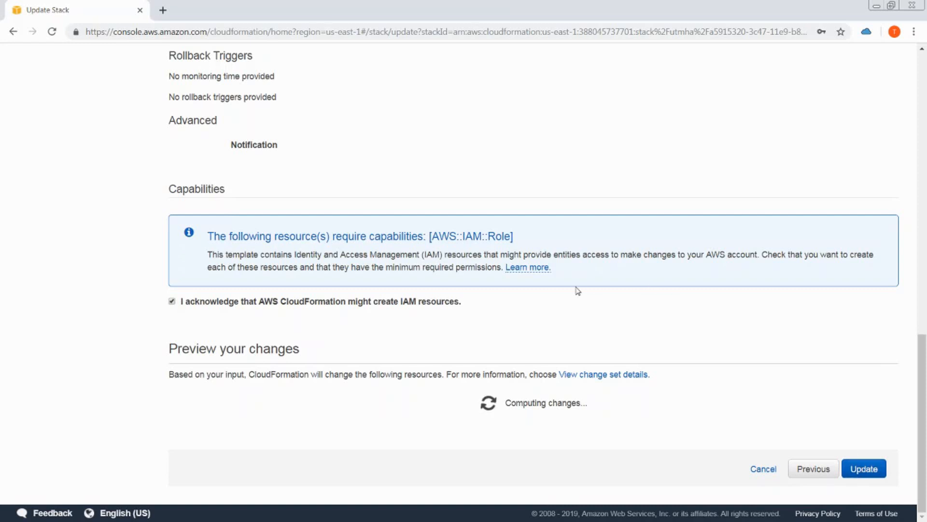
pyautogui.scroll(-2, 139, 373)
pyautogui.scroll(2, 278, 352)
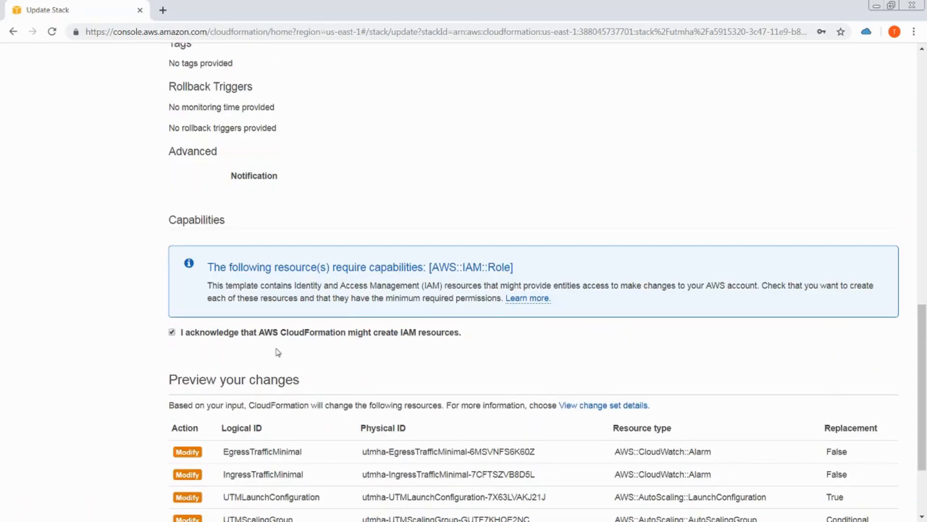
pyautogui.scroll(-1, 277, 353)
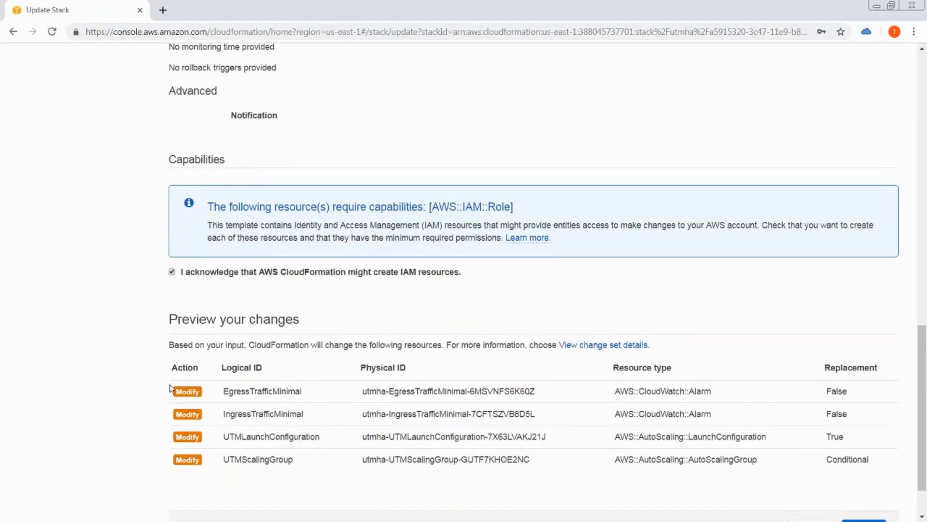
pyautogui.scroll(-1, 159, 385)
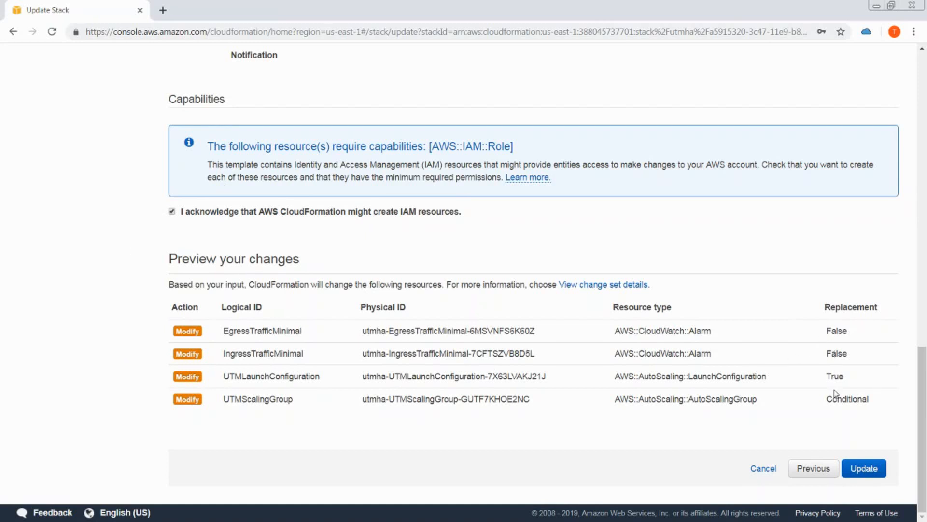
pyautogui.click(867, 471)
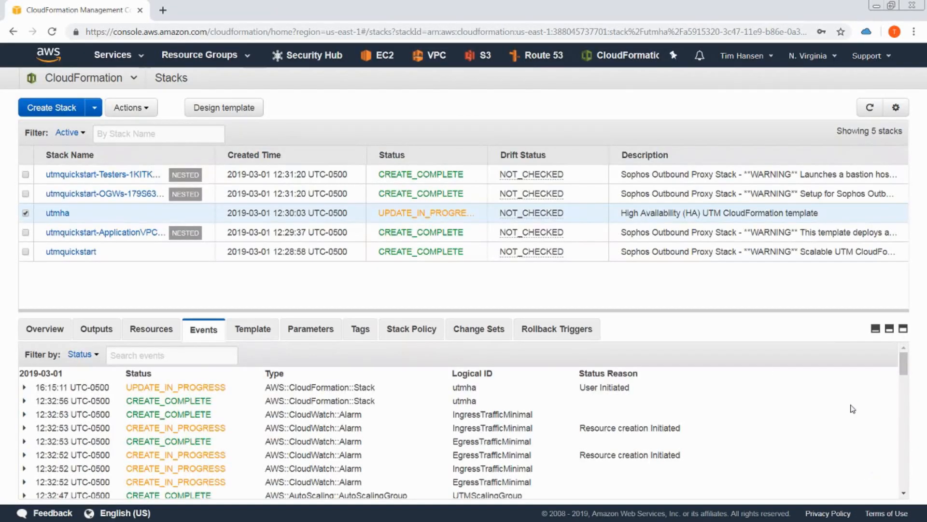
# Examine the utmha stack's event log and refresh the stack list to check the update's progress
pyautogui.scroll(-5, 210, 452)
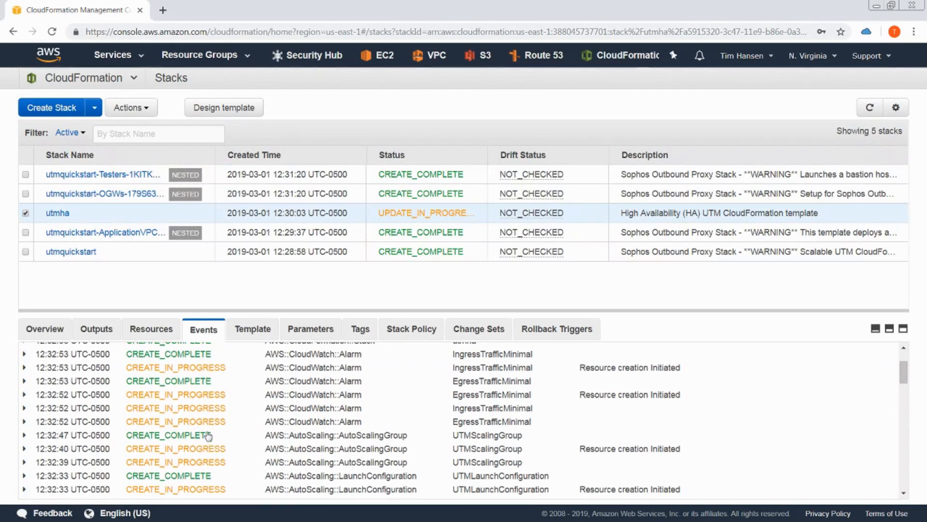
pyautogui.scroll(-10, 208, 435)
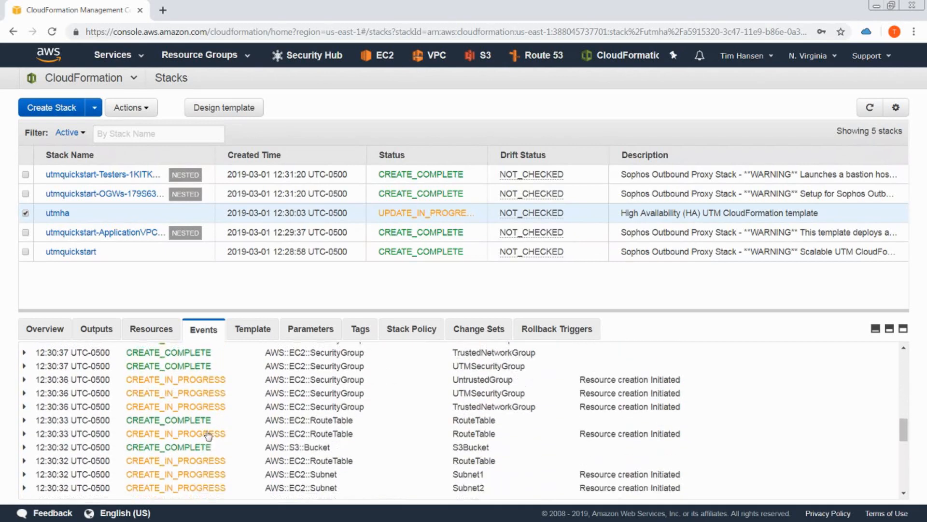
pyautogui.scroll(15, 208, 435)
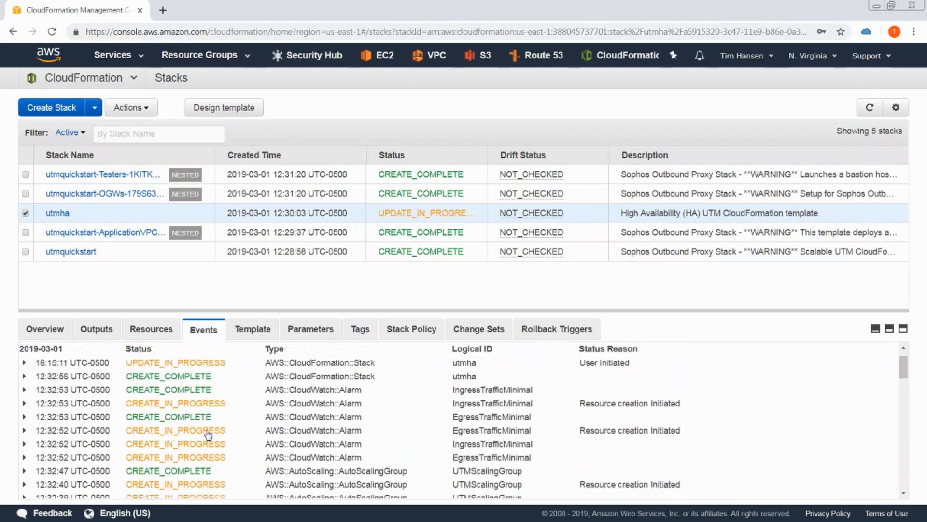
pyautogui.click(870, 107)
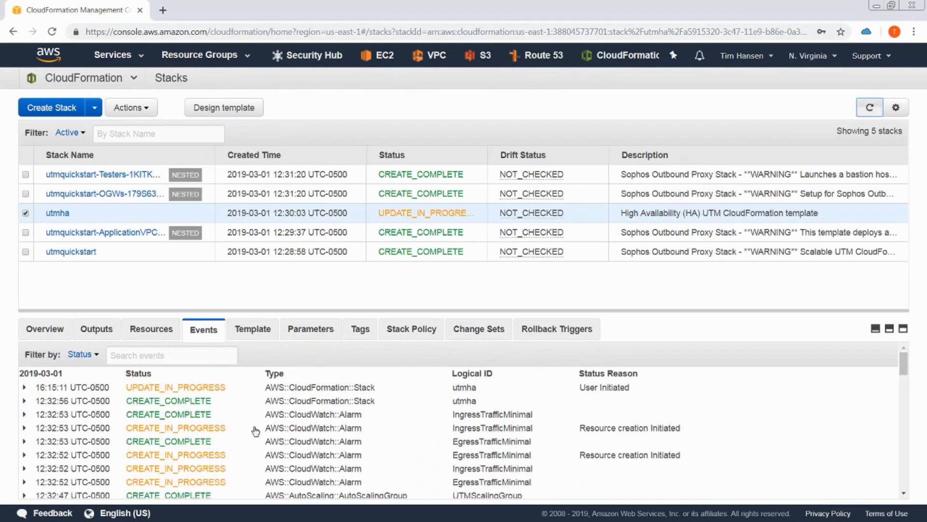
pyautogui.scroll(-3, 473, 454)
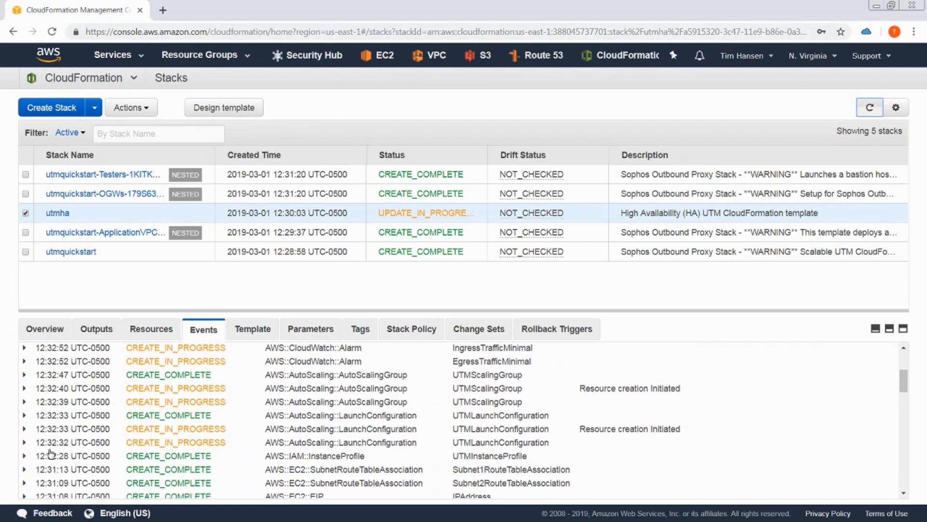